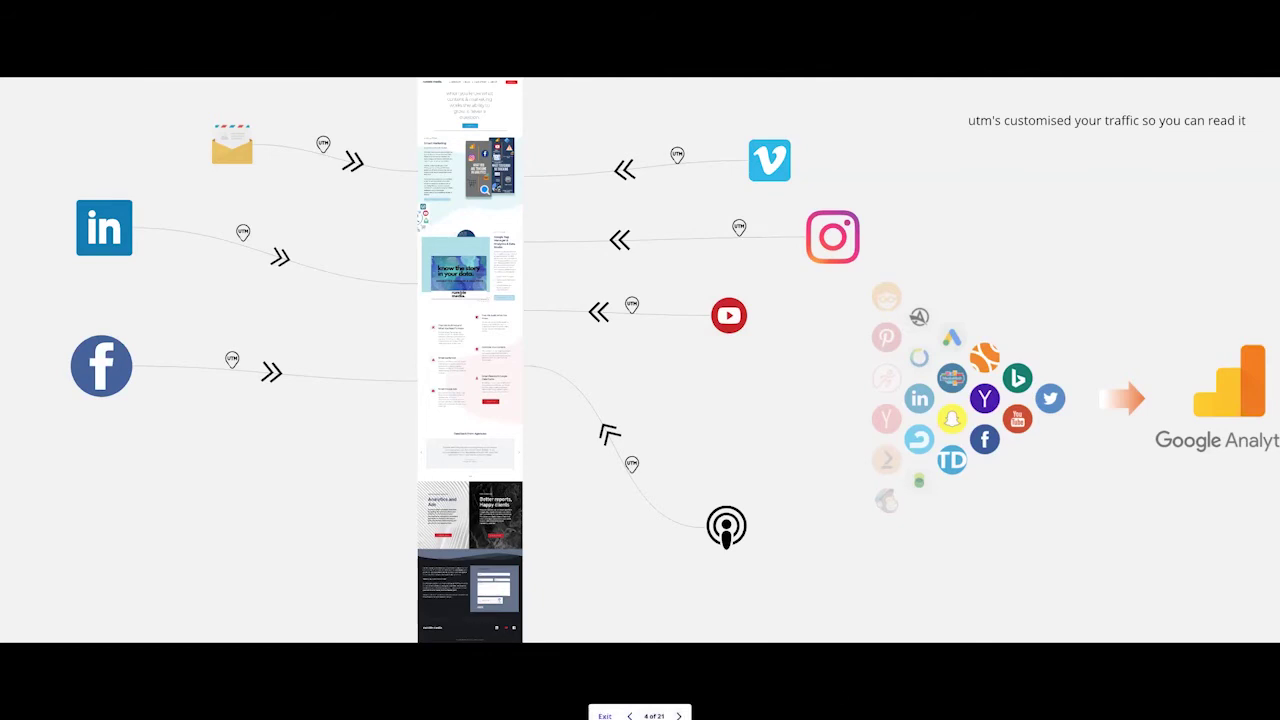
Step: Exit the Miro presentation and bring up the Google Analytics All Traffic Source/Medium report
key(Escape)
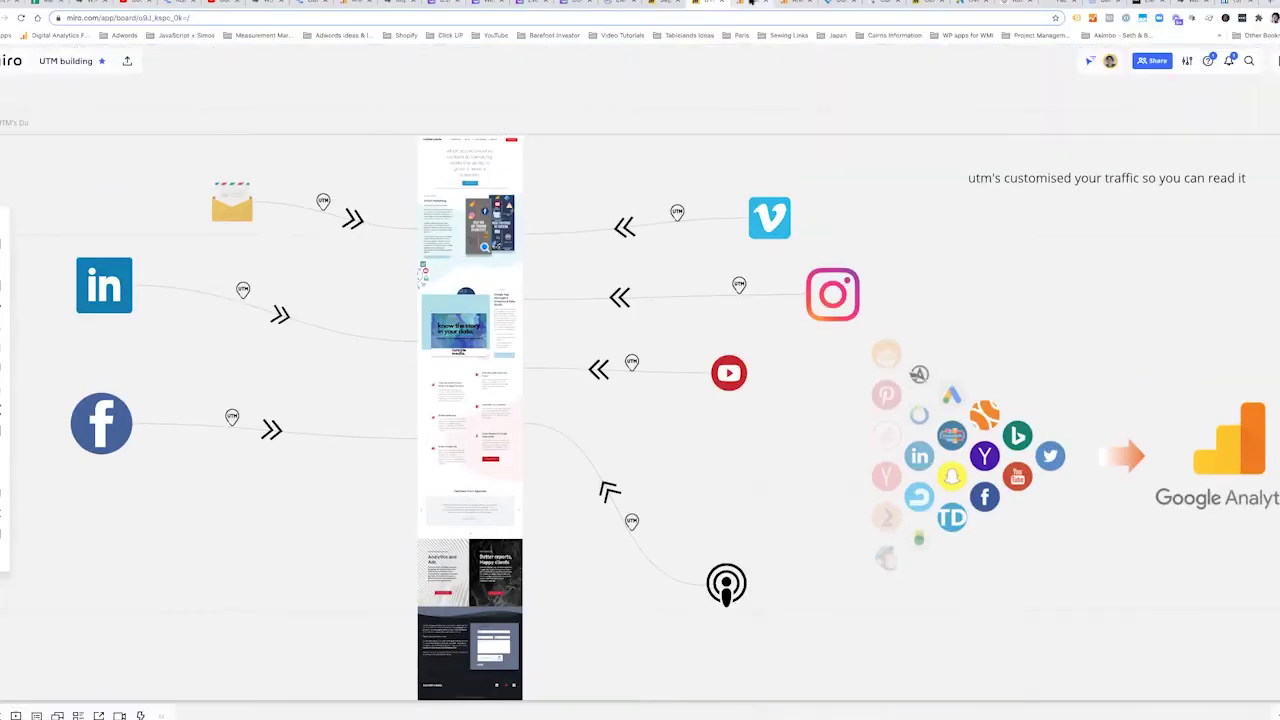
click(751, 3)
click(797, 4)
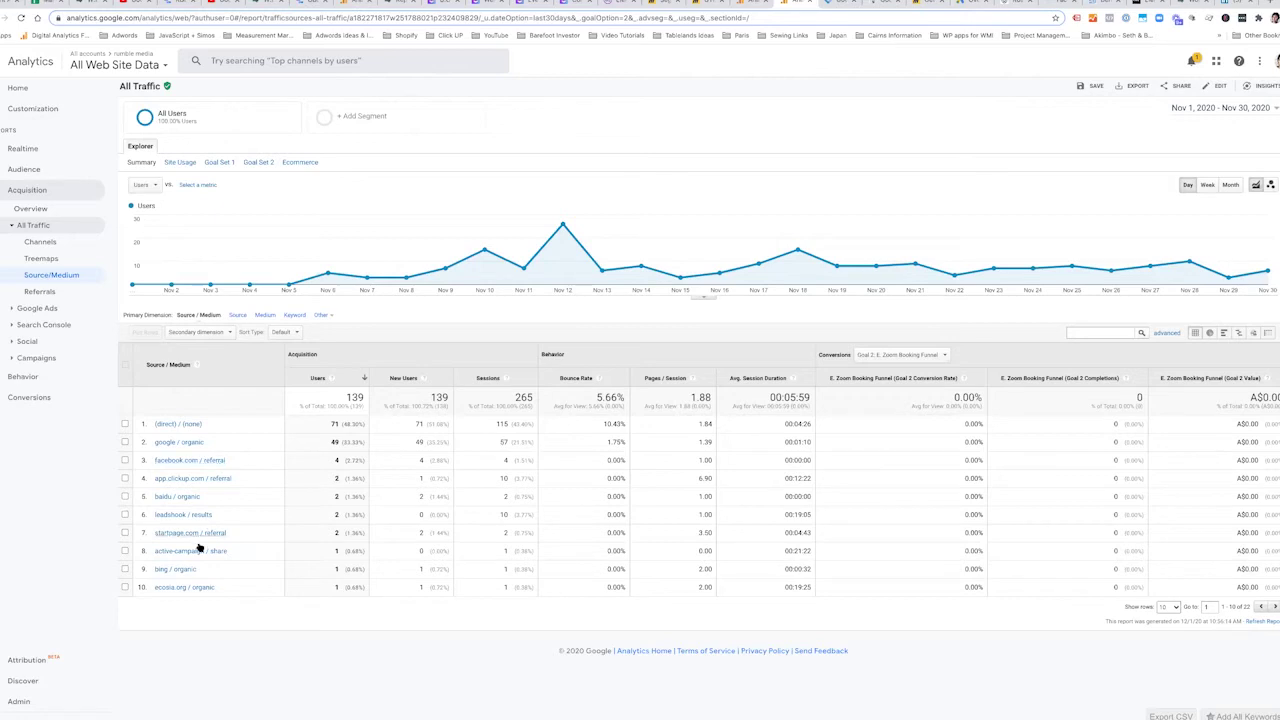
Step: Set the Source/Medium report to show 25 rows
click(1168, 608)
click(1167, 615)
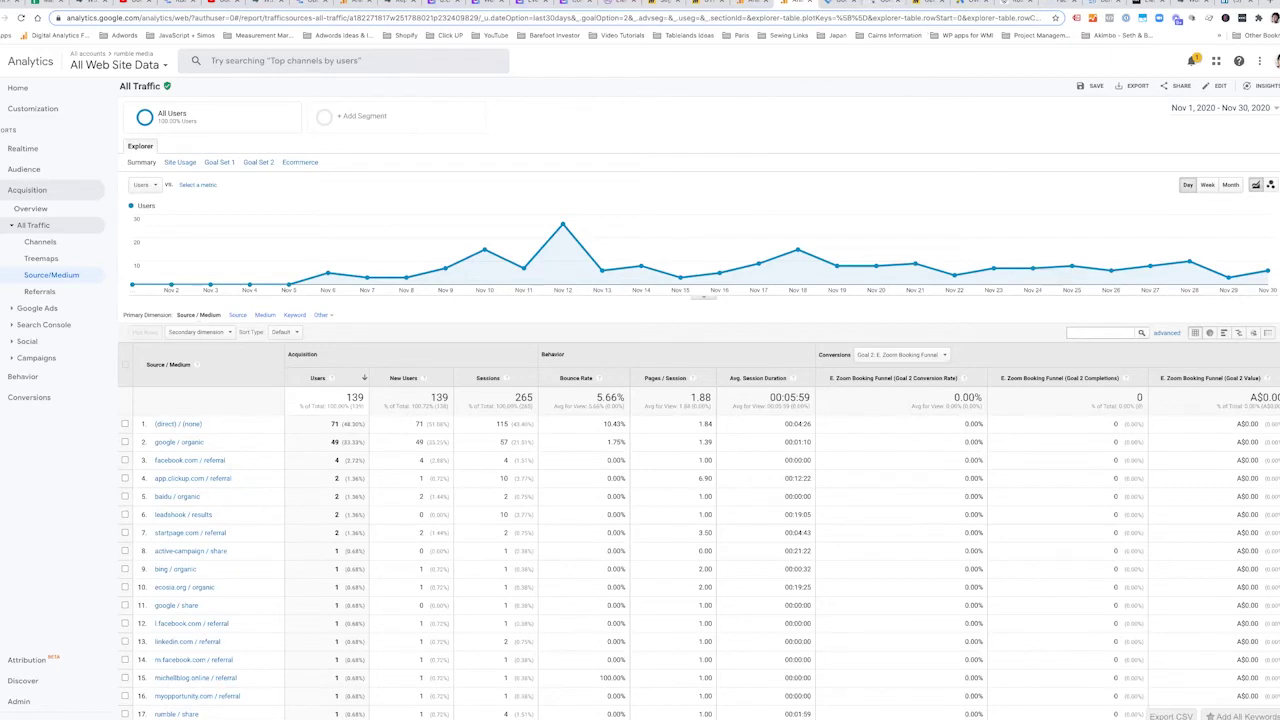
Step: Search 'sheet' from the address bar and open the rm UTM Builder - Traffic Tracker [TEMPLATE] spreadsheet
click(1272, 60)
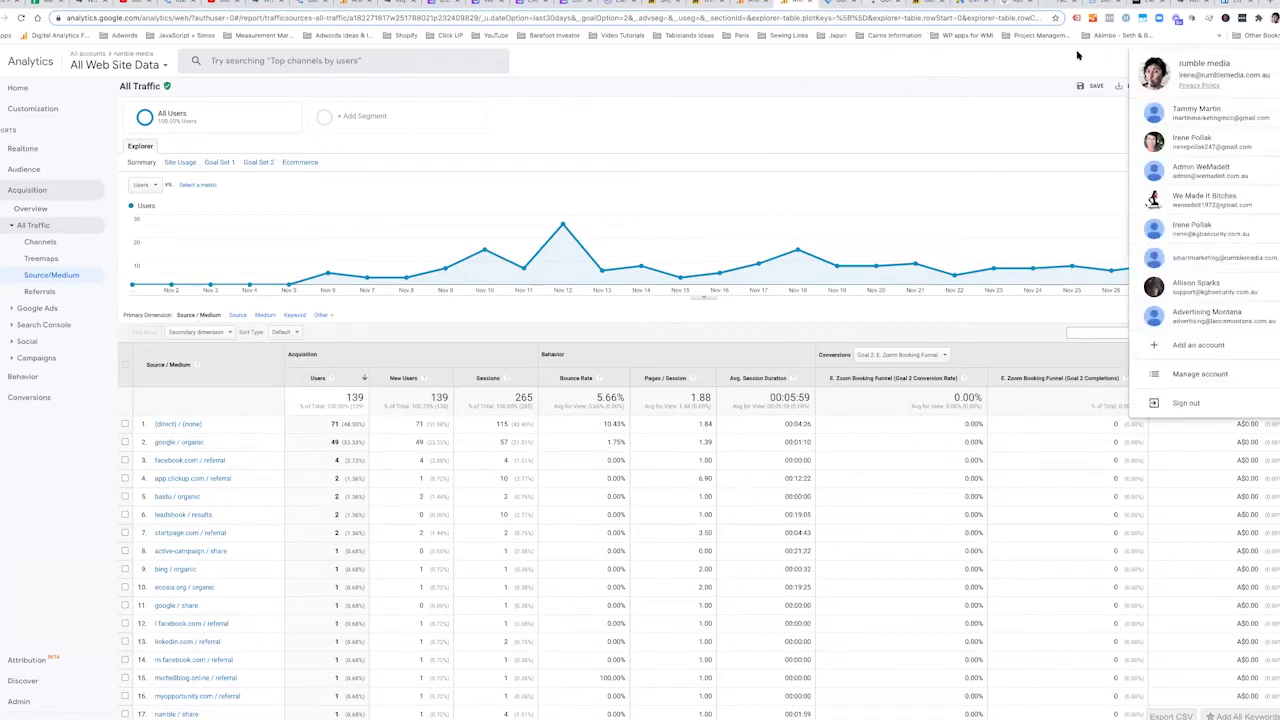
click(808, 14)
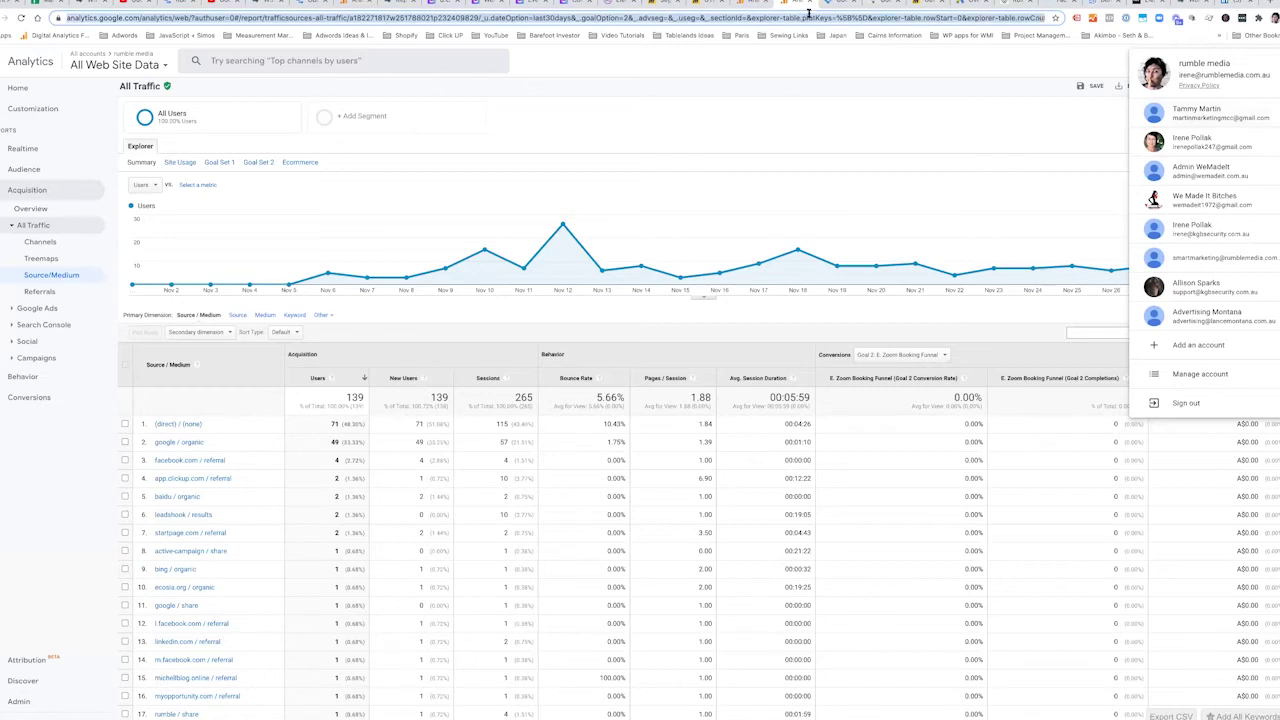
text(sheeyt)
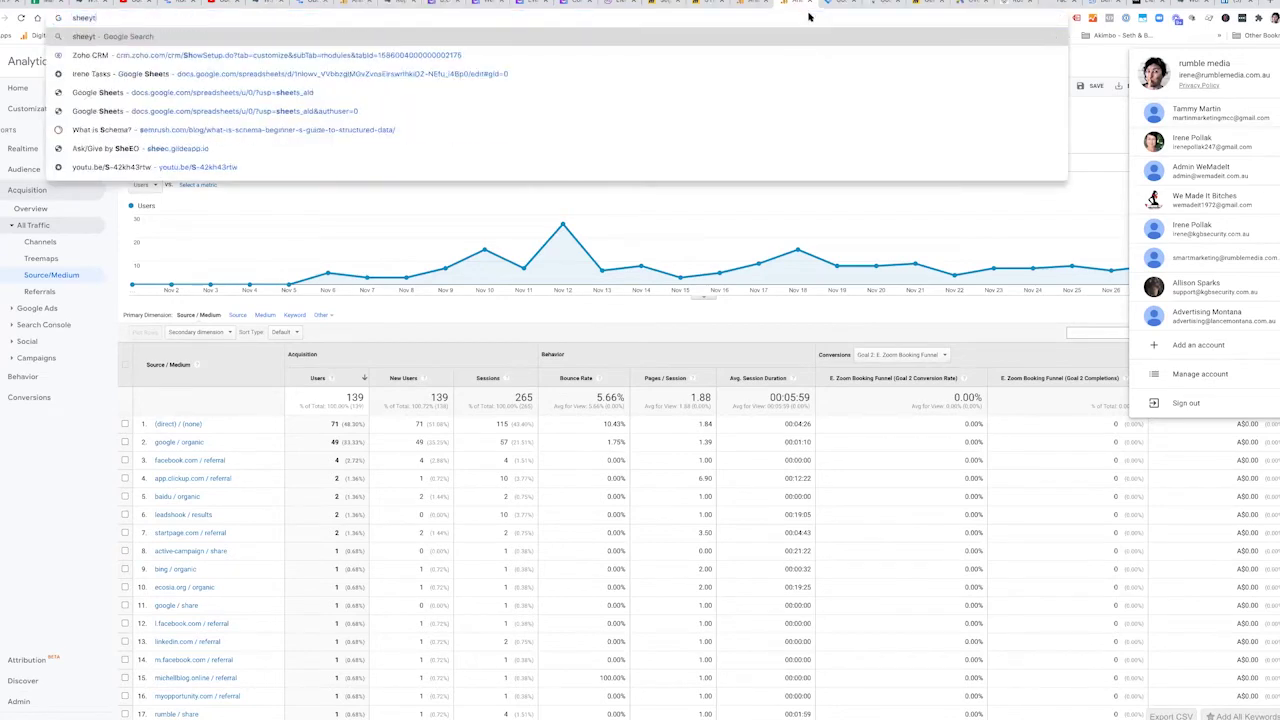
key(BackSpace)
key(BackSpace)
text(t)
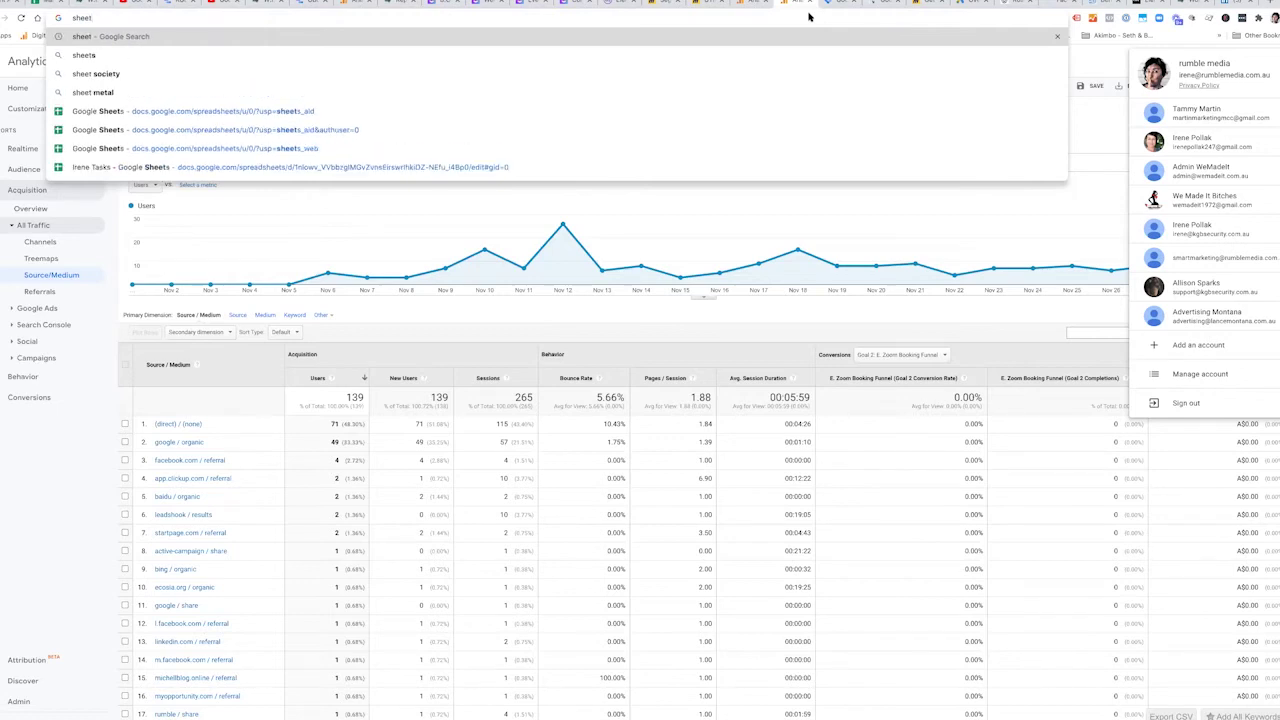
click(248, 115)
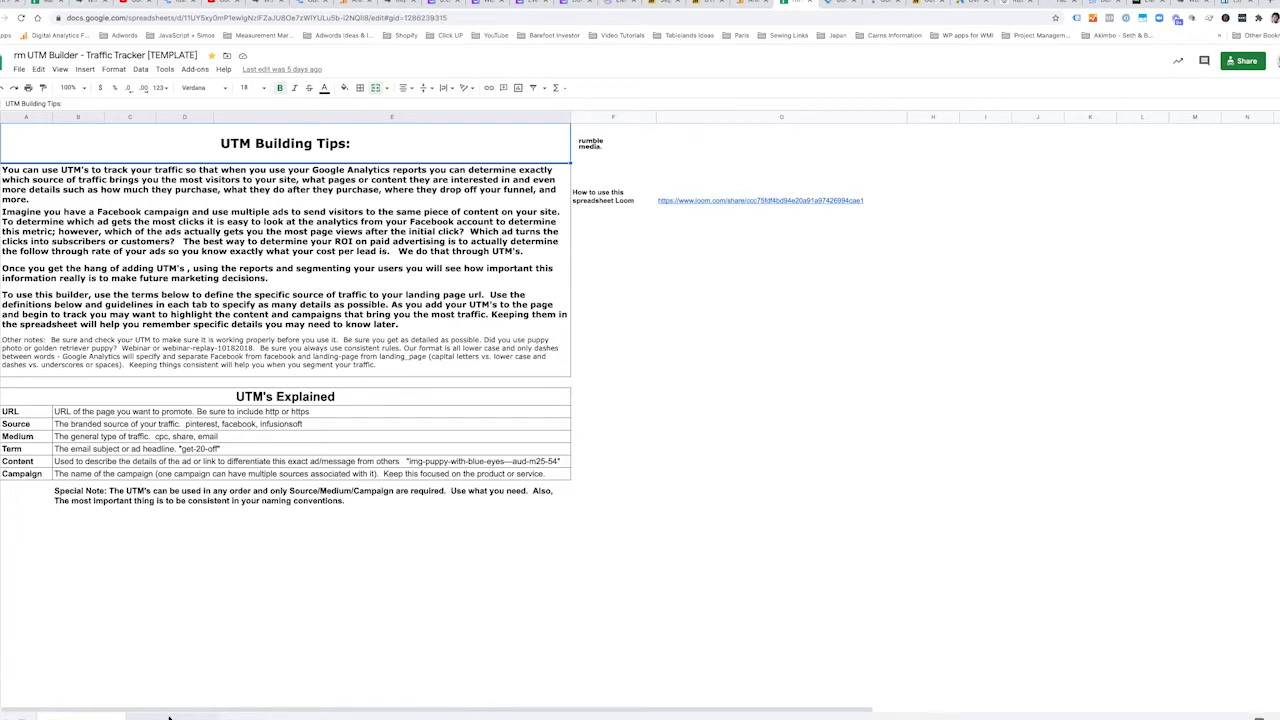
Step: On the Traffic Tag Settings sheet, select source #5, active carrot, to replace it with leads-hook
click(168, 717)
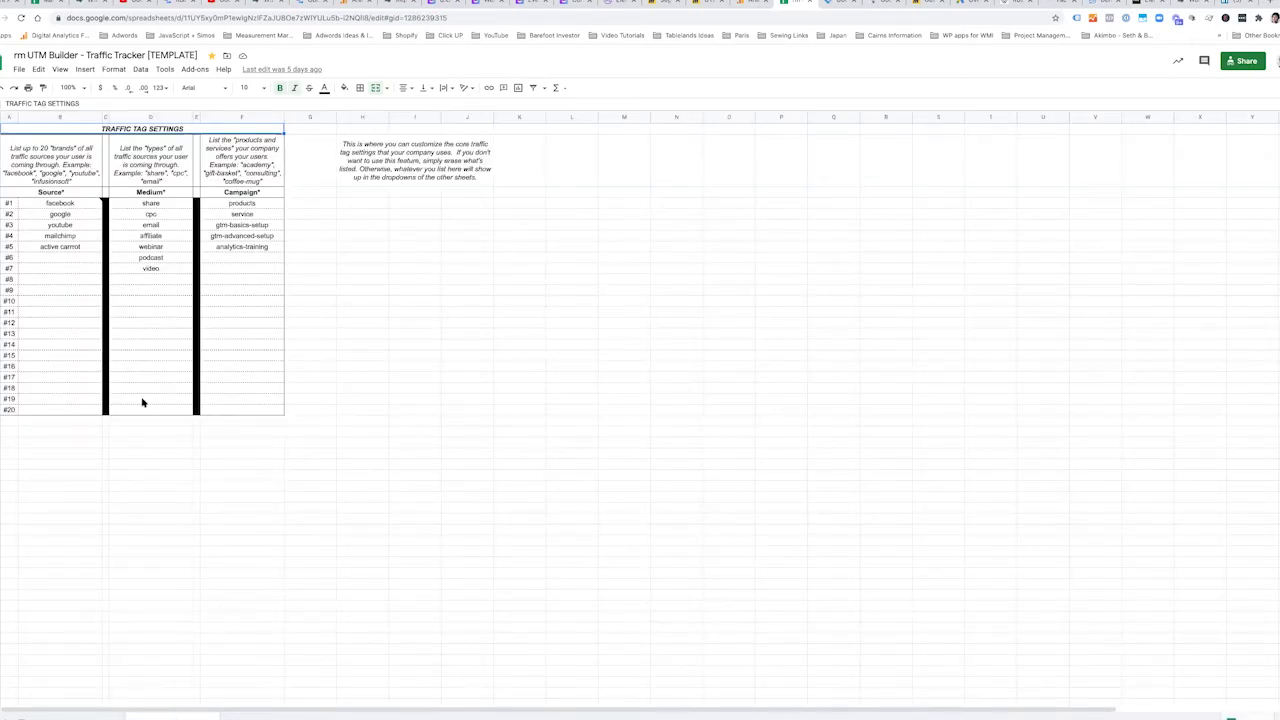
mouse_move(85, 208)
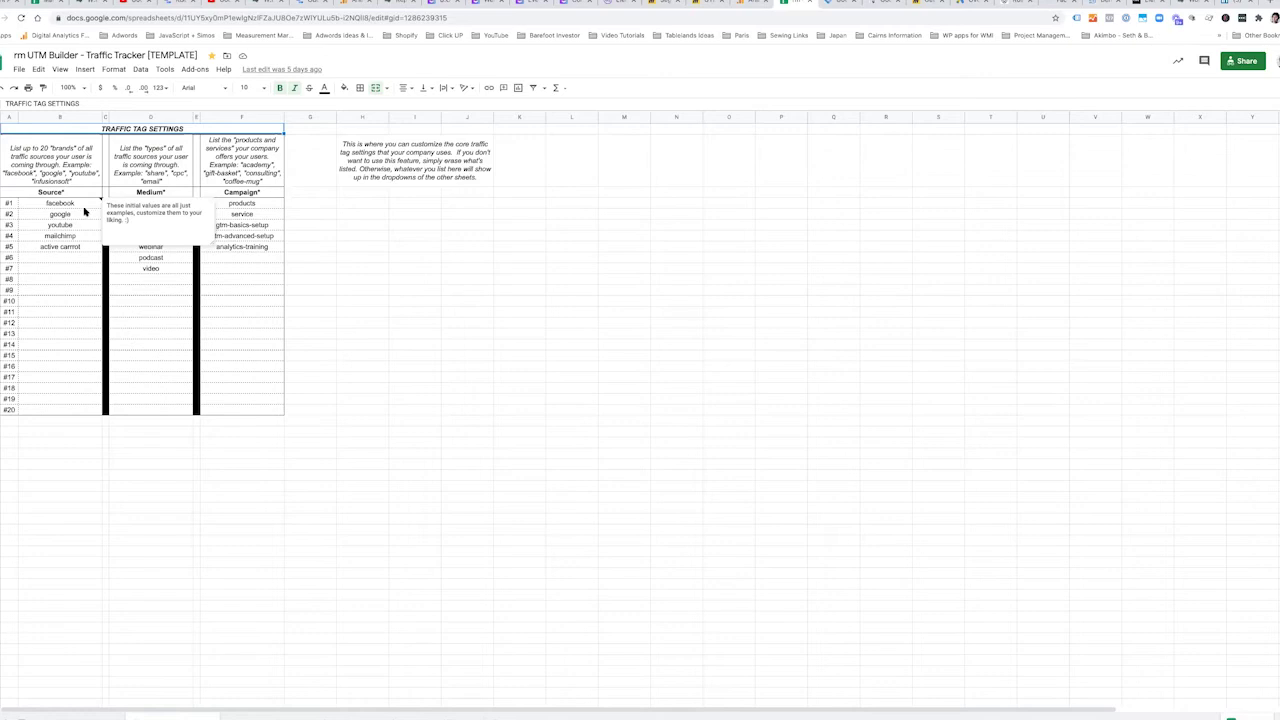
click(72, 238)
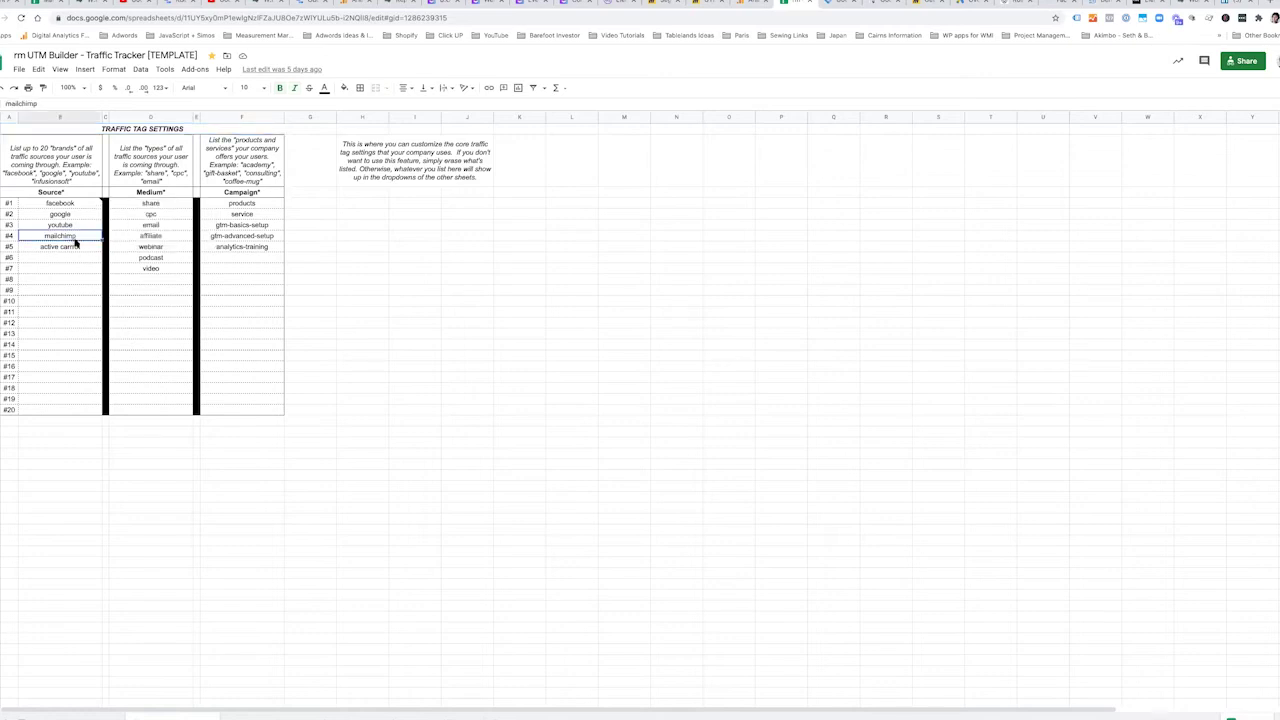
click(79, 247)
Step: Enter linkedin in the empty #6 source slot
click(80, 203)
click(75, 217)
click(76, 226)
click(76, 261)
text(linkedin)
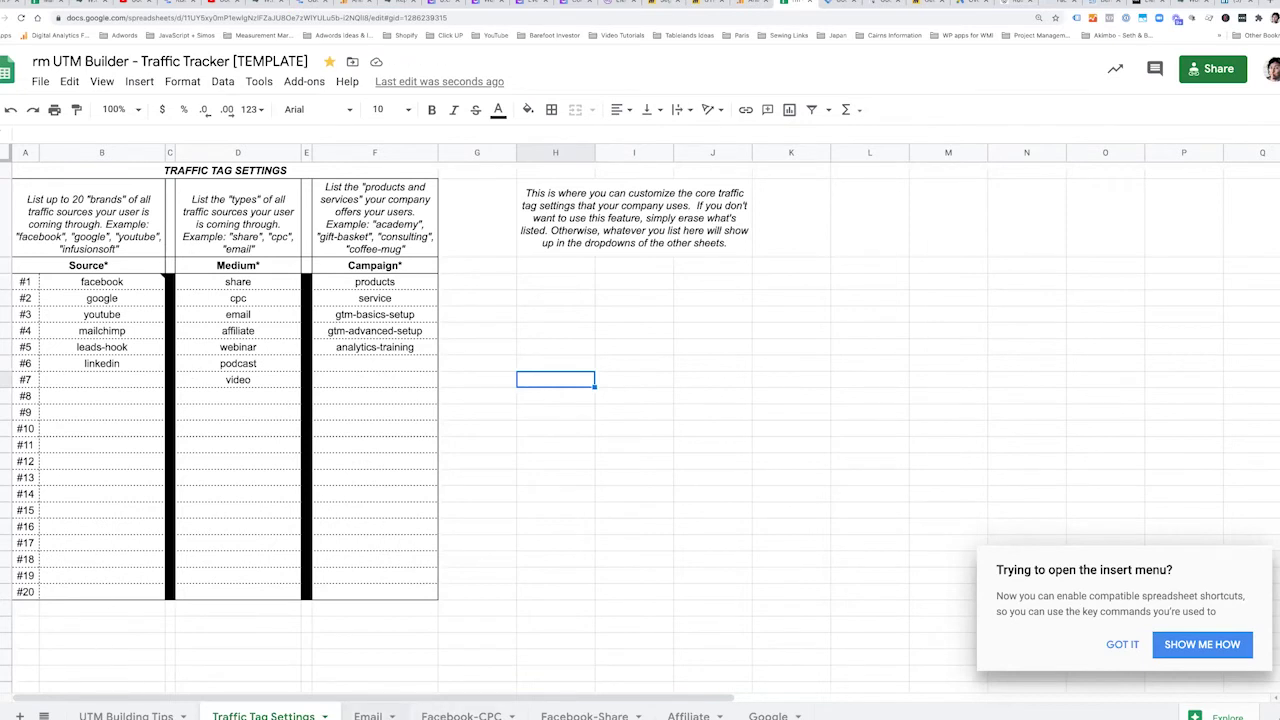
Step: Step through the Email and other UTM sheets, then return to Traffic Tag Settings
key(ctrl+shift+Page_Down)
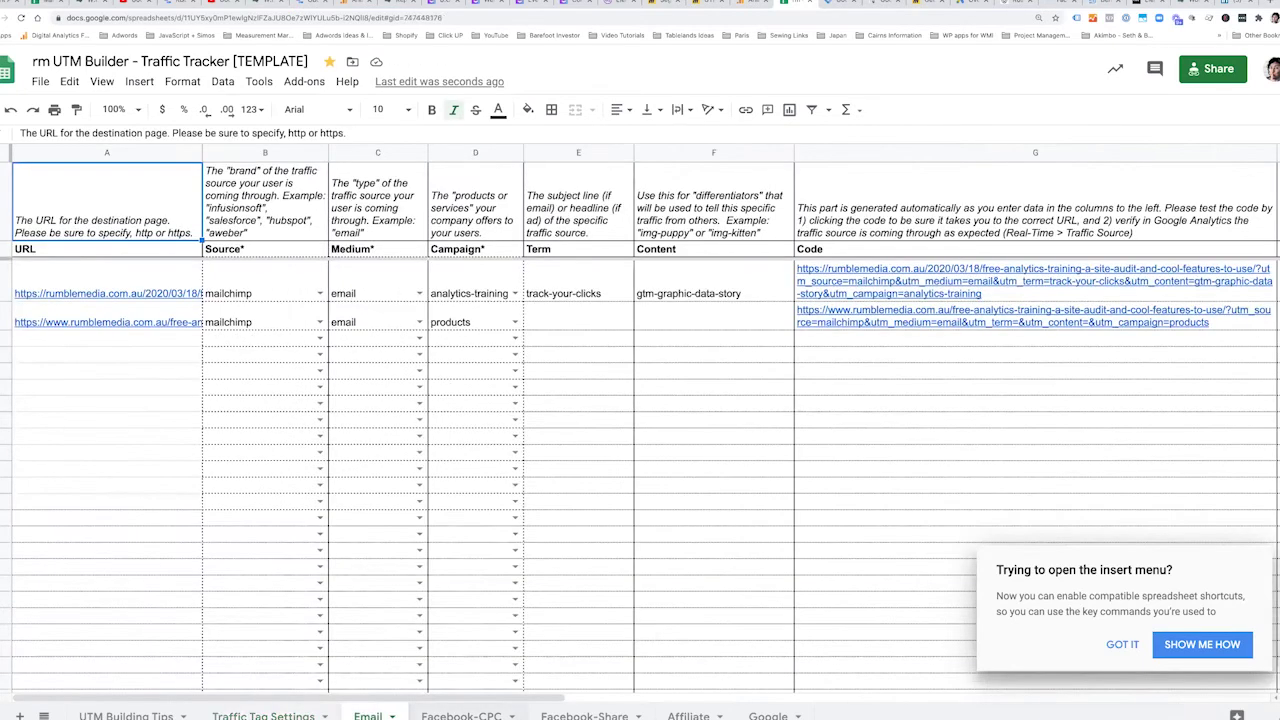
key(ctrl+shift+Page_Down)
key(ctrl+shift+Page_Up)
key(ctrl+shift+Page_Up)
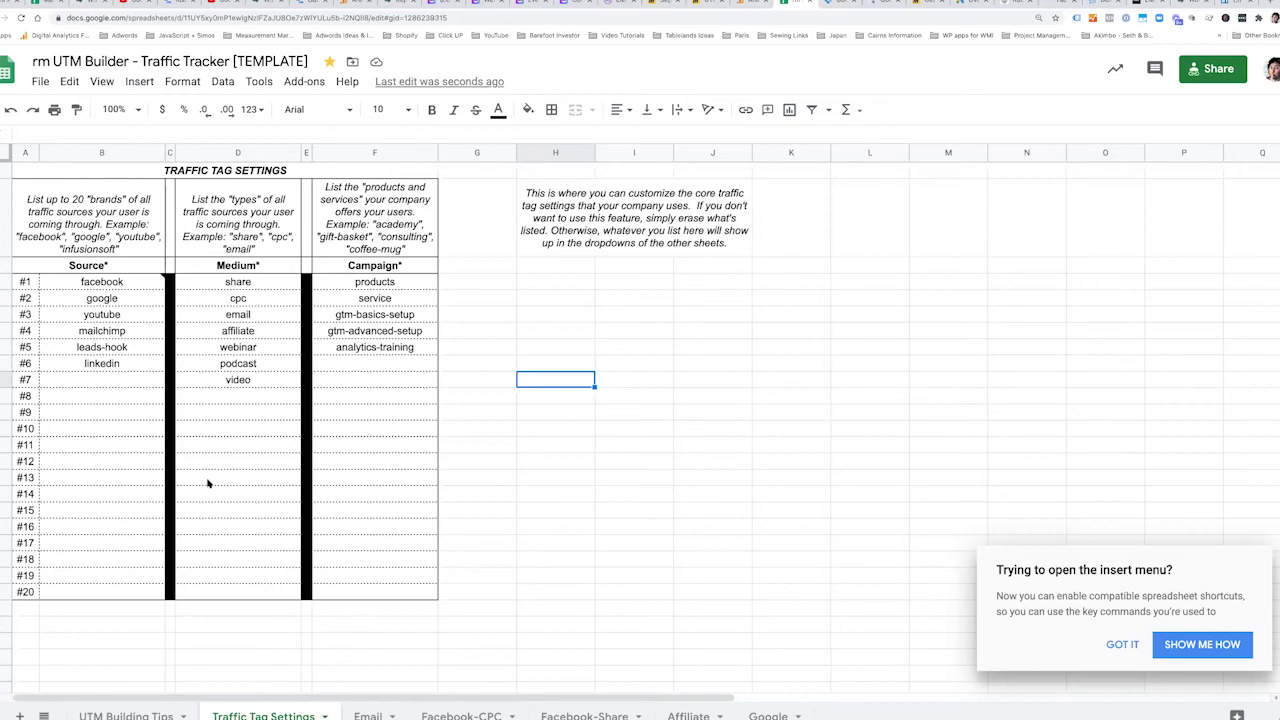
Step: Go through the campaign entries from products down to the empty #6 slot
click(372, 289)
click(372, 300)
click(368, 314)
click(374, 331)
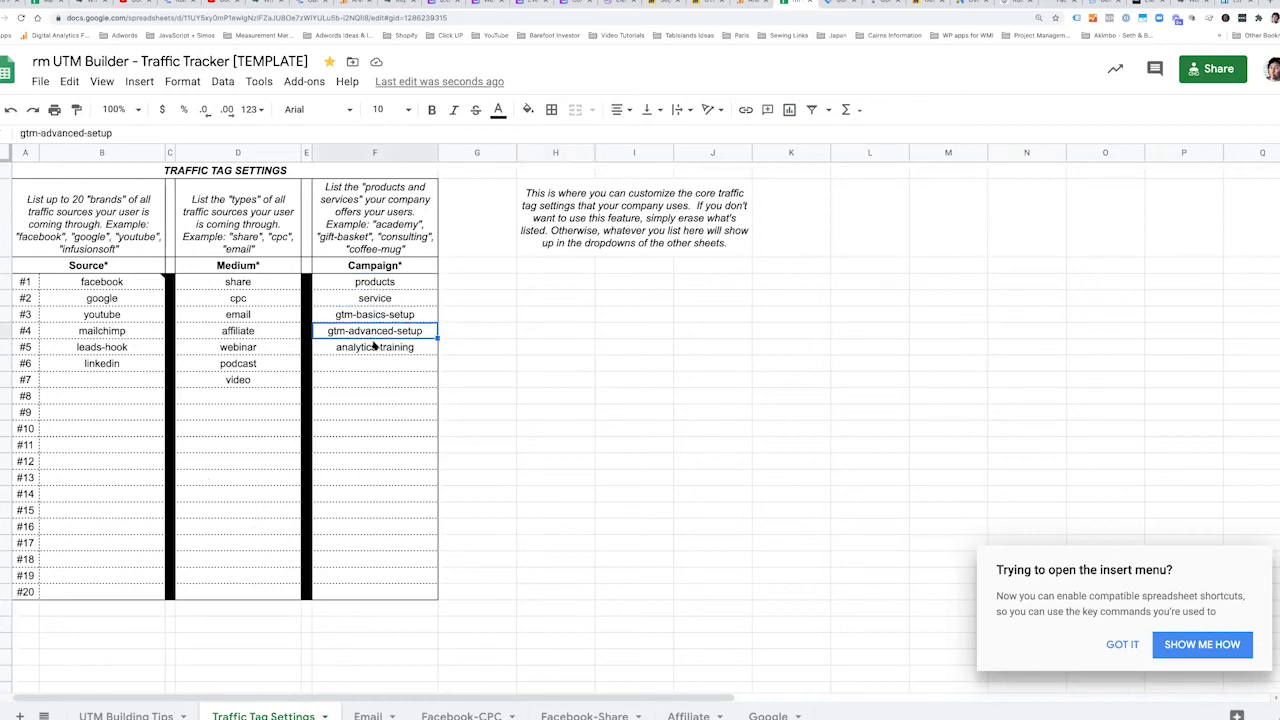
click(374, 347)
click(373, 364)
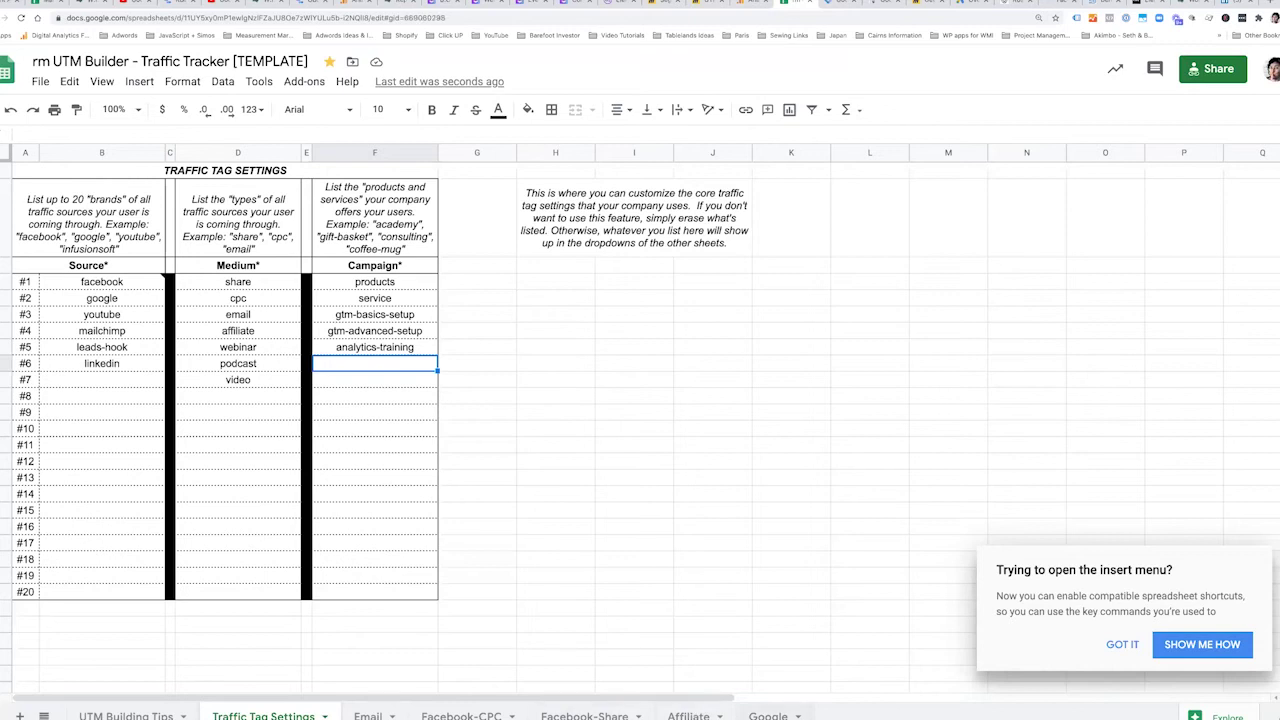
Step: After viewing the Google sheet's UTM table, enter gmb as medium #8
click(768, 716)
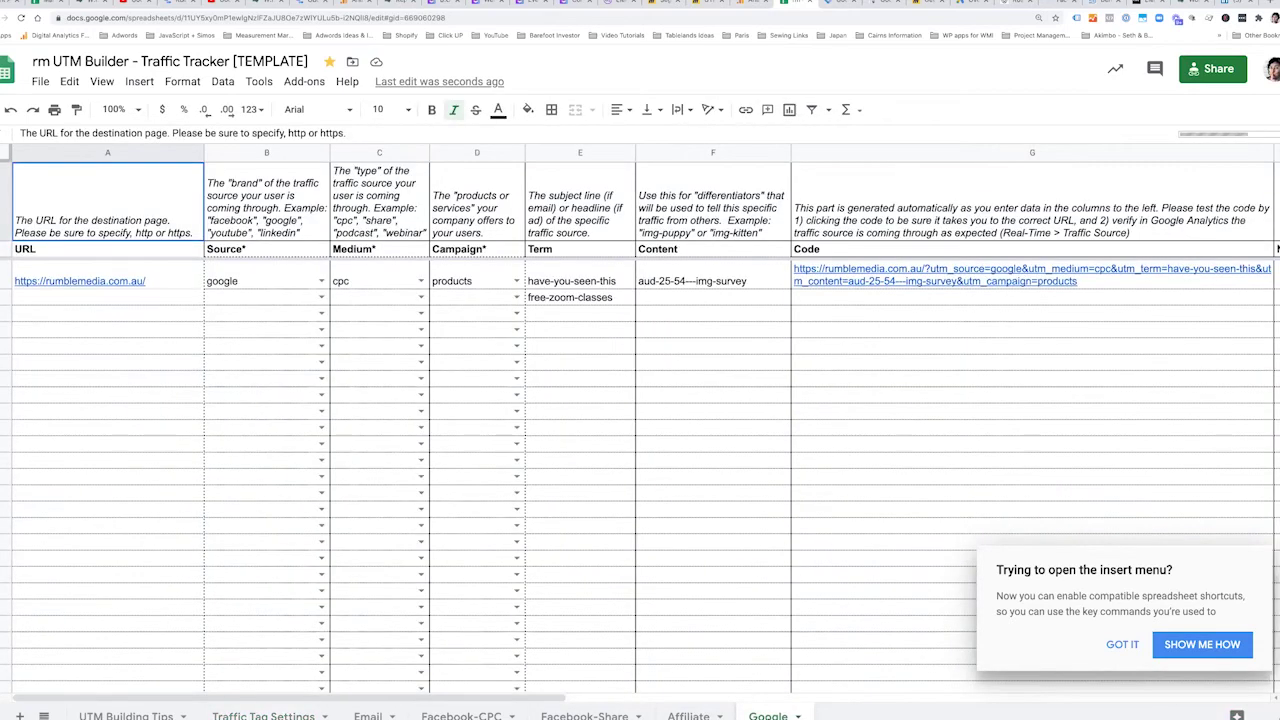
click(287, 714)
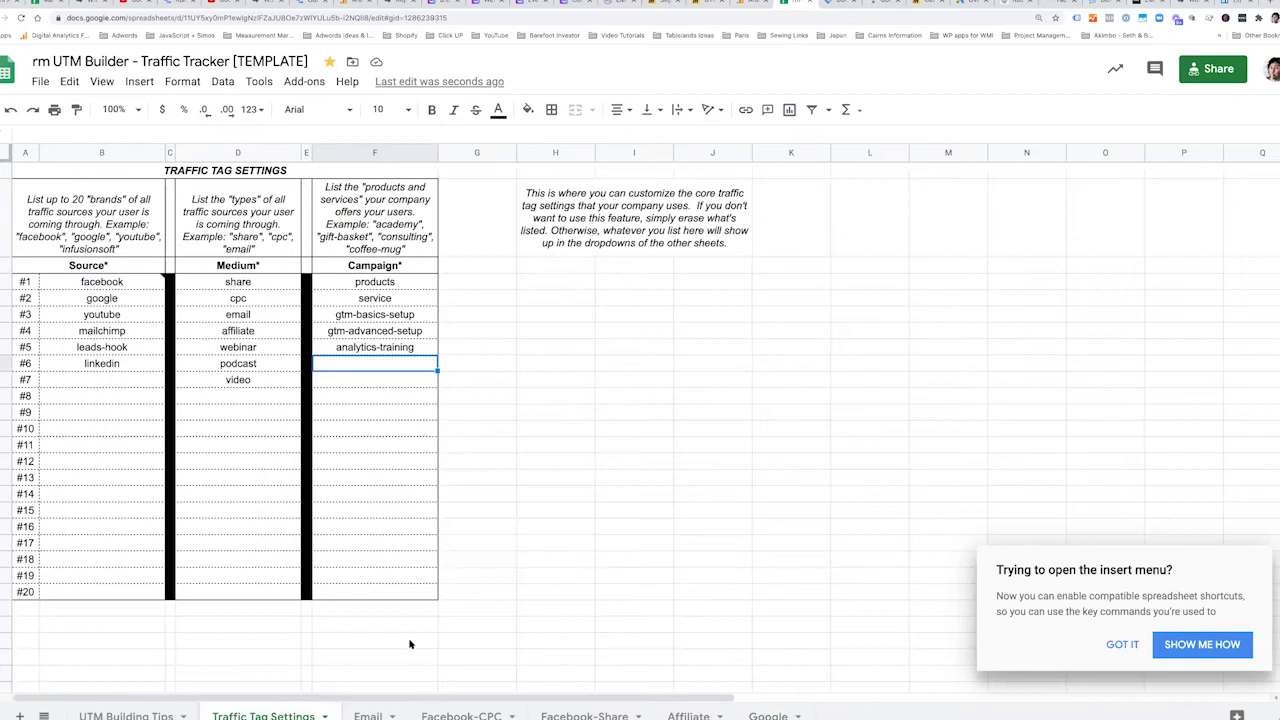
click(229, 397)
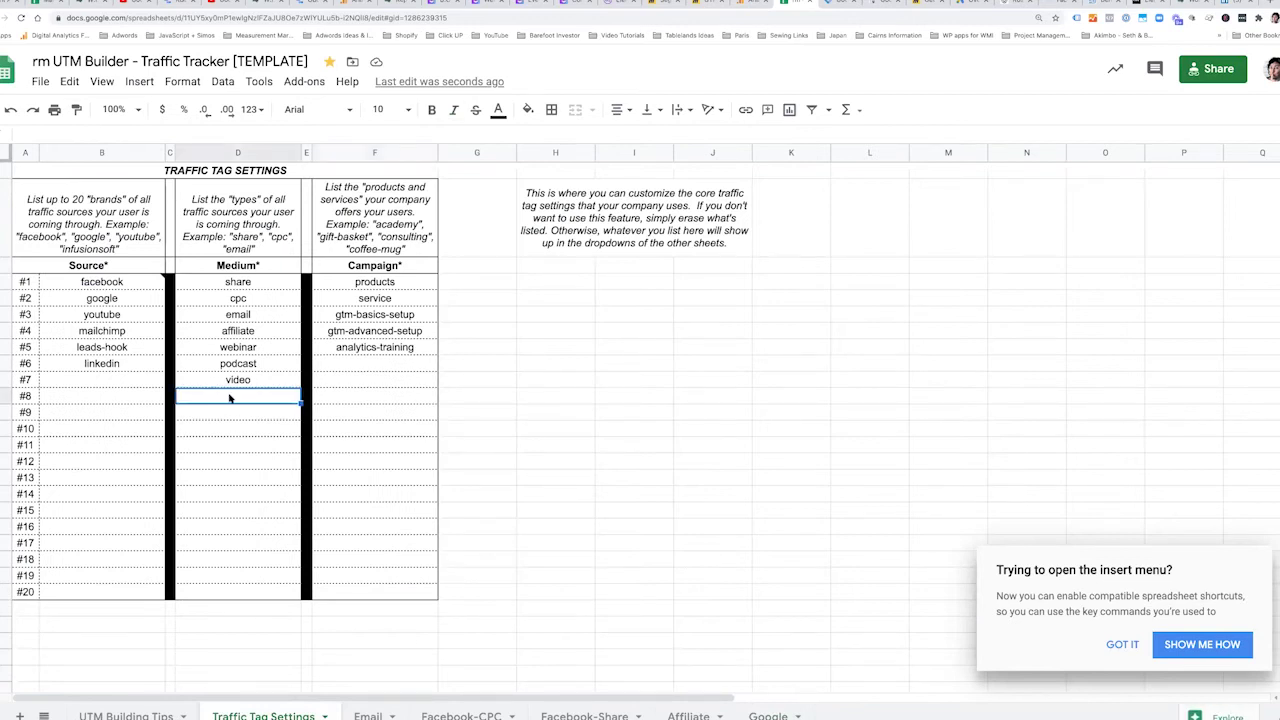
text(gmb)
Step: On the Affiliate row, choose campaign gtm-advanced-setup and append -4 to the affiliate-id content
key(Return)
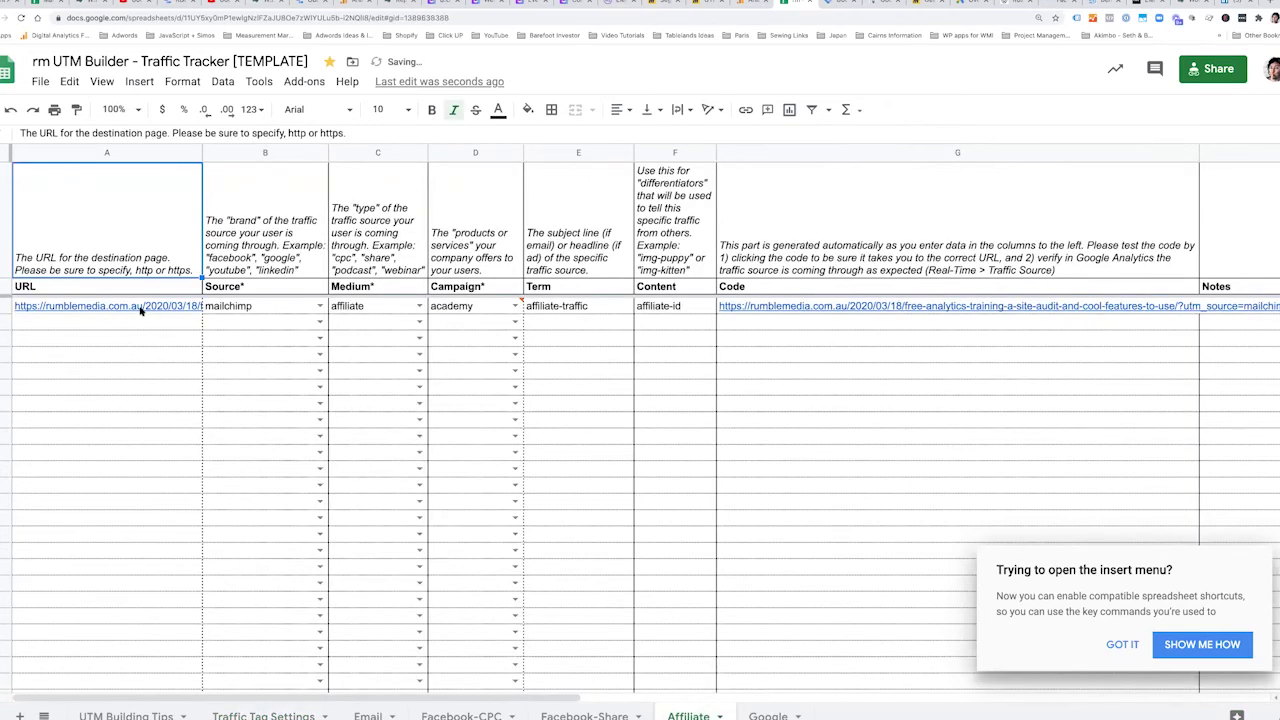
mouse_move(141, 310)
click(515, 305)
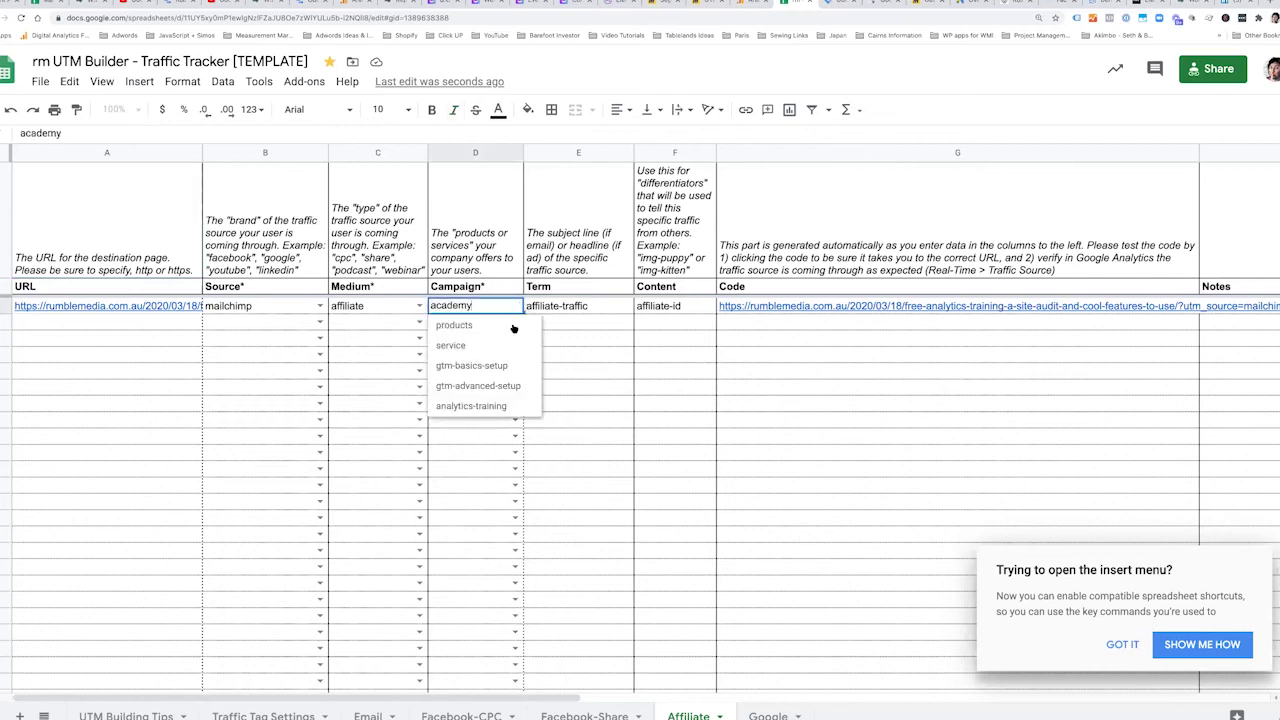
click(496, 385)
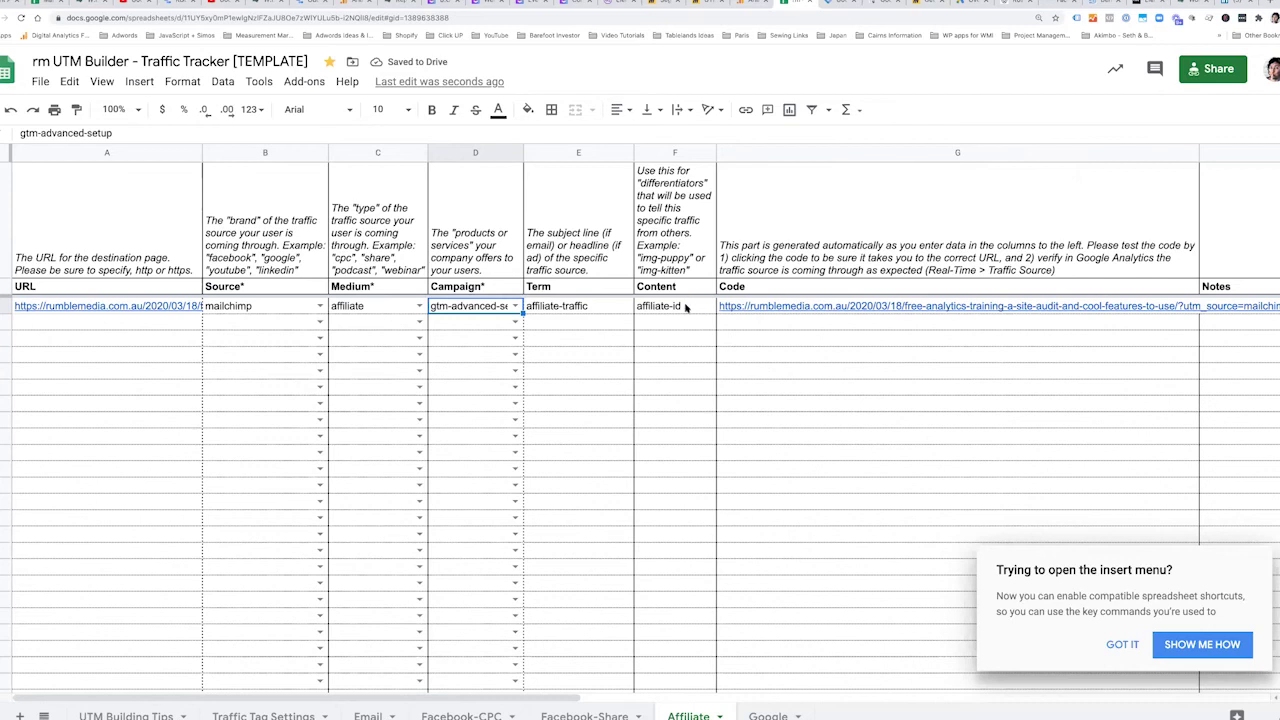
double_click(686, 305)
text(-)
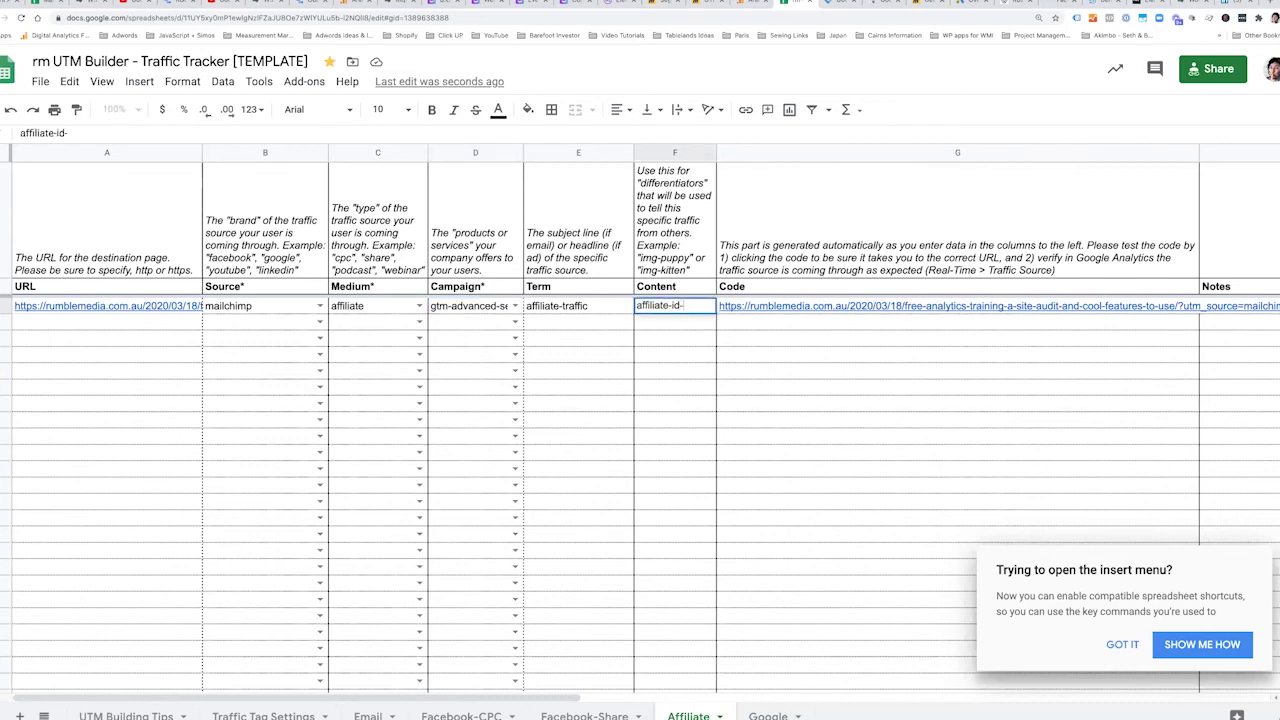
text(4)
Step: Commit affiliate-id-4 and check the generated rumblemedia.com.au tracking URL in the Code column
click(832, 338)
click(910, 319)
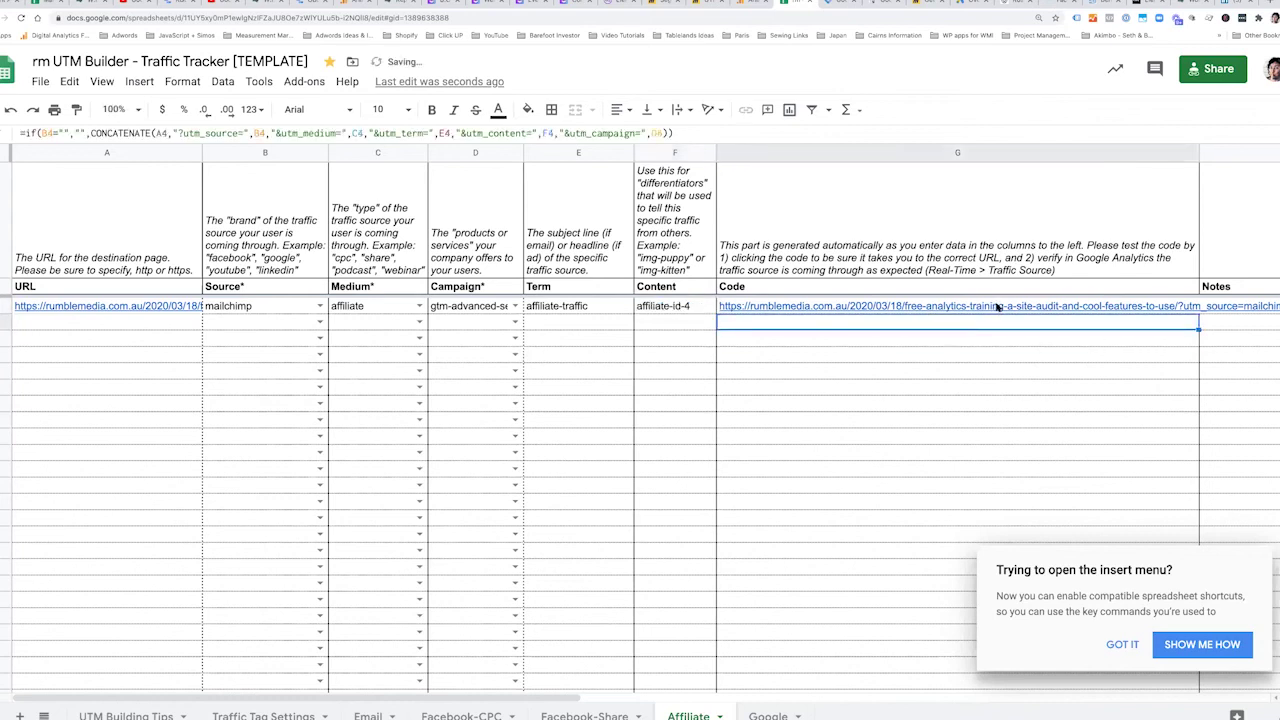
mouse_move(997, 307)
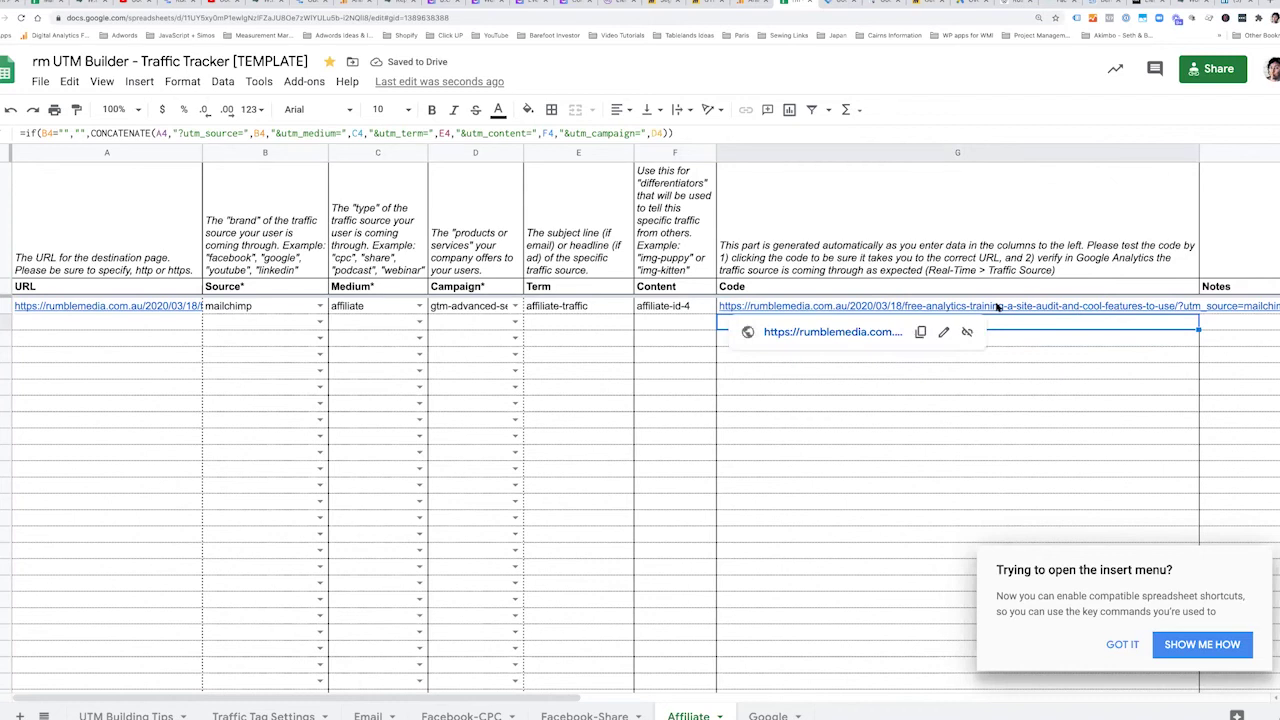